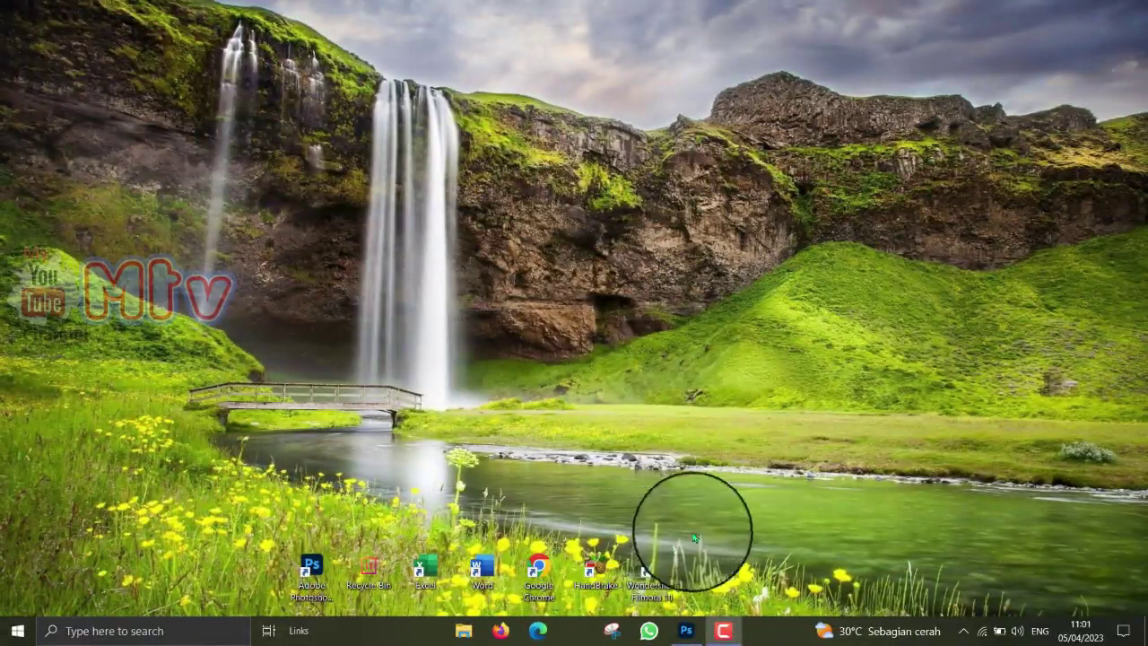
- Bring Photoshop forward from the taskbar, showing ilustrasi-gaya-rambut_3.jpg with the two haircut photos
click(687, 631)
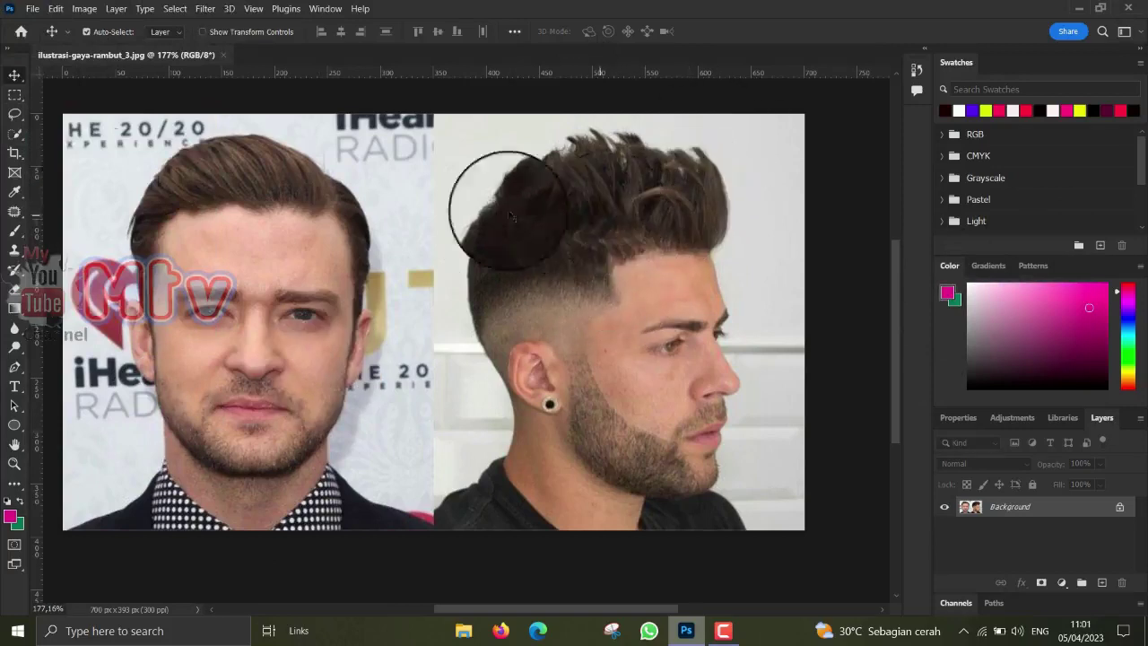
- With the Quick Selection Tool, brush over the right-hand man's ear, hair and shoulders
click(19, 135)
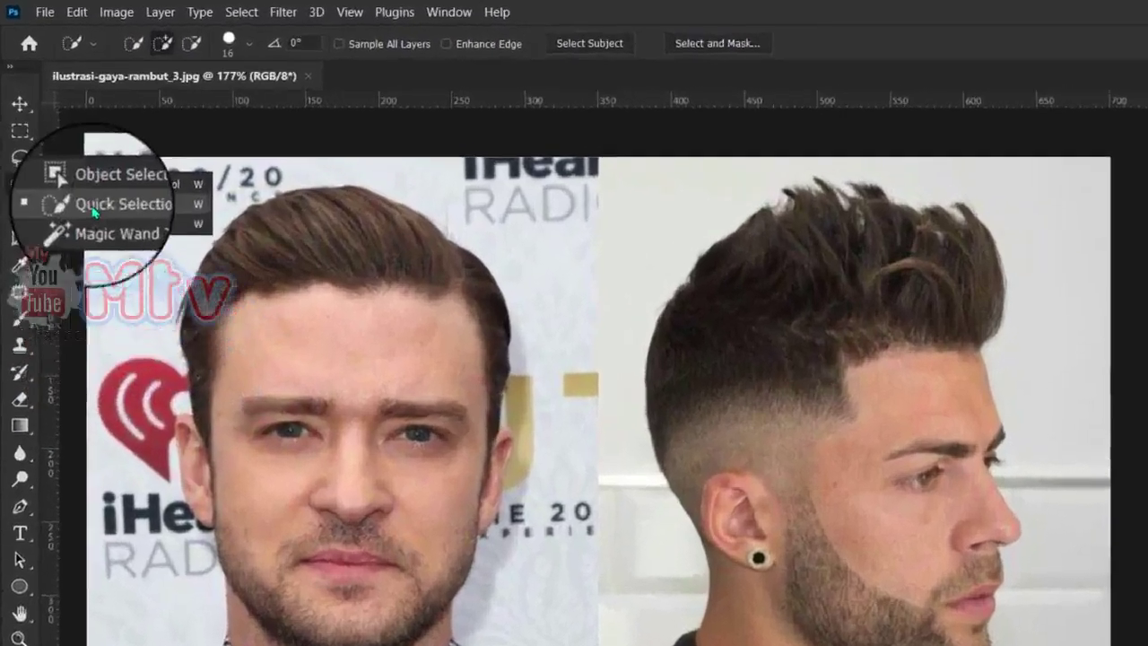
click(93, 206)
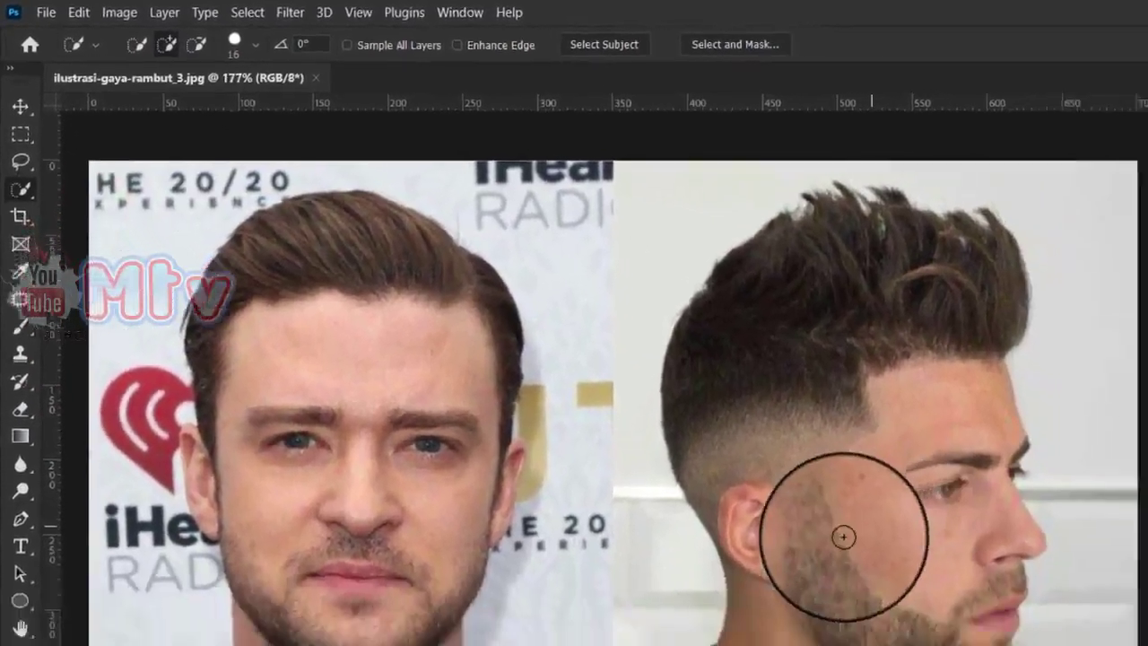
mouse_move(587, 384)
mouse_down()
mouse_move(512, 257)
mouse_move(551, 243)
mouse_move(595, 359)
mouse_move(585, 477)
mouse_move(499, 487)
mouse_move(495, 500)
mouse_up()
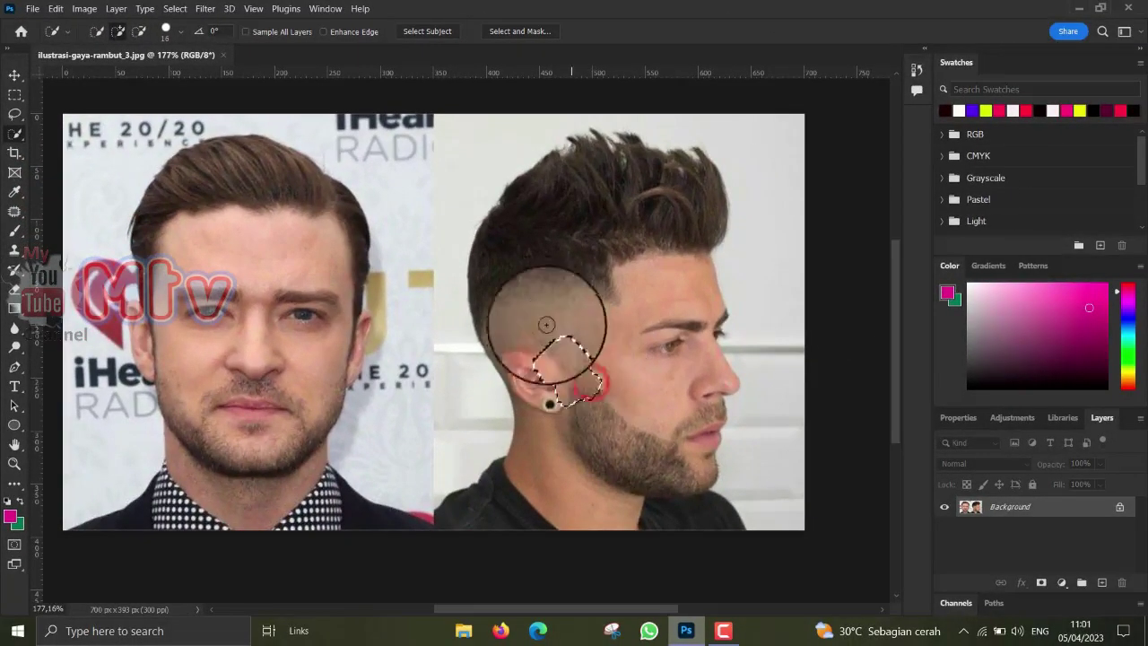
drag(548, 149, 610, 238)
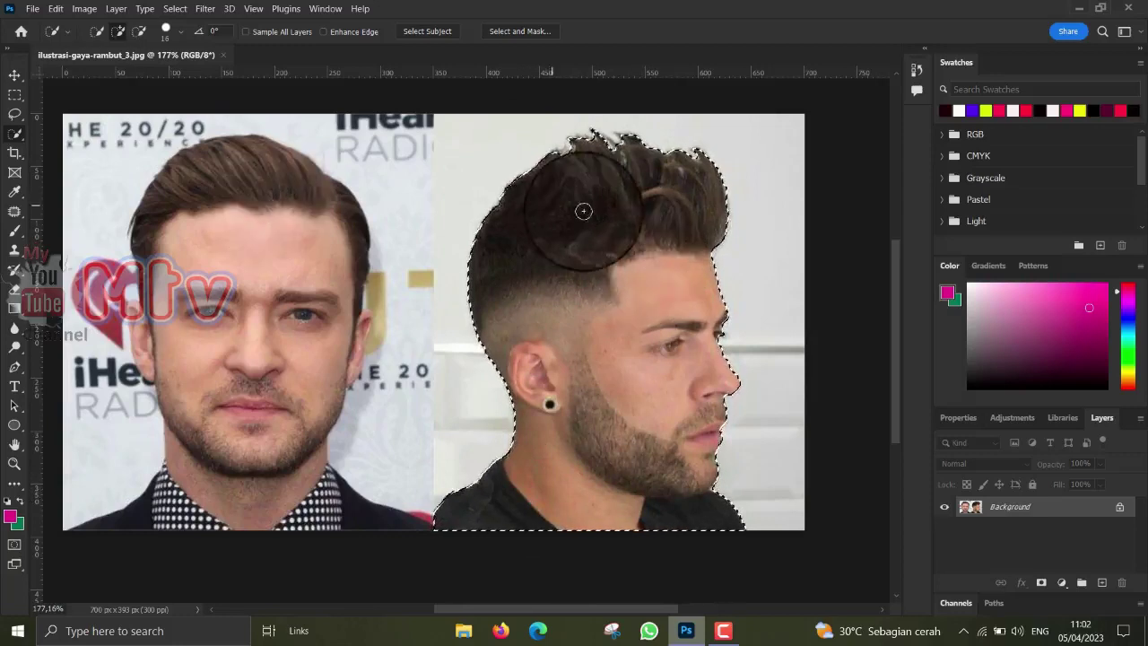
- Smooth the selection with a 10-pixel radius
click(168, 9)
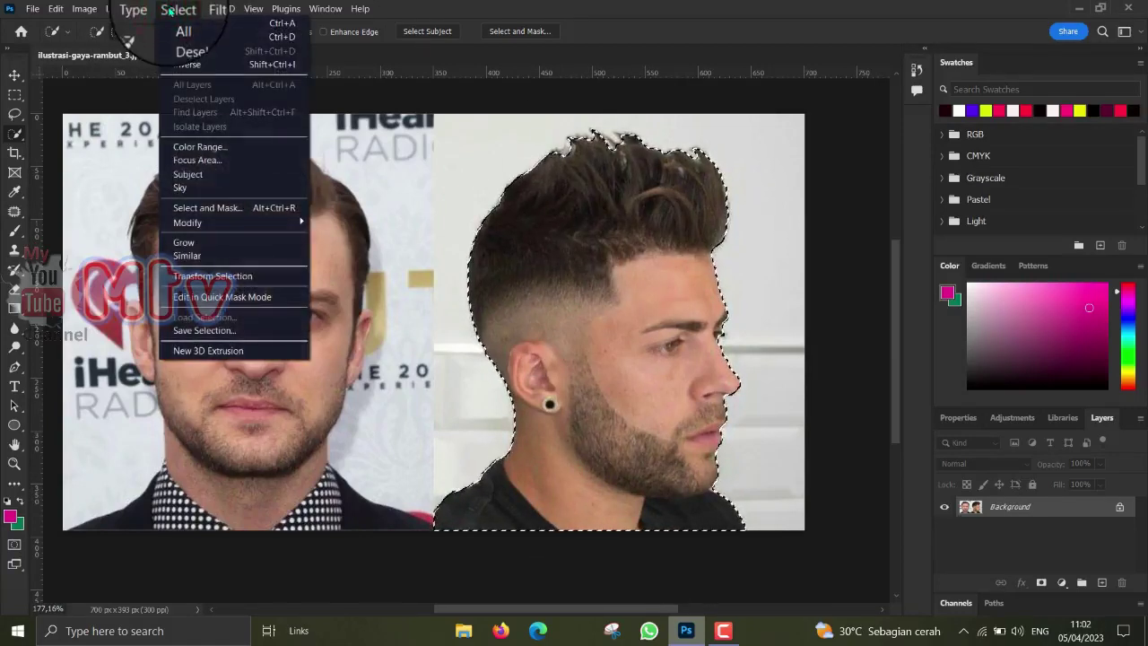
mouse_move(184, 222)
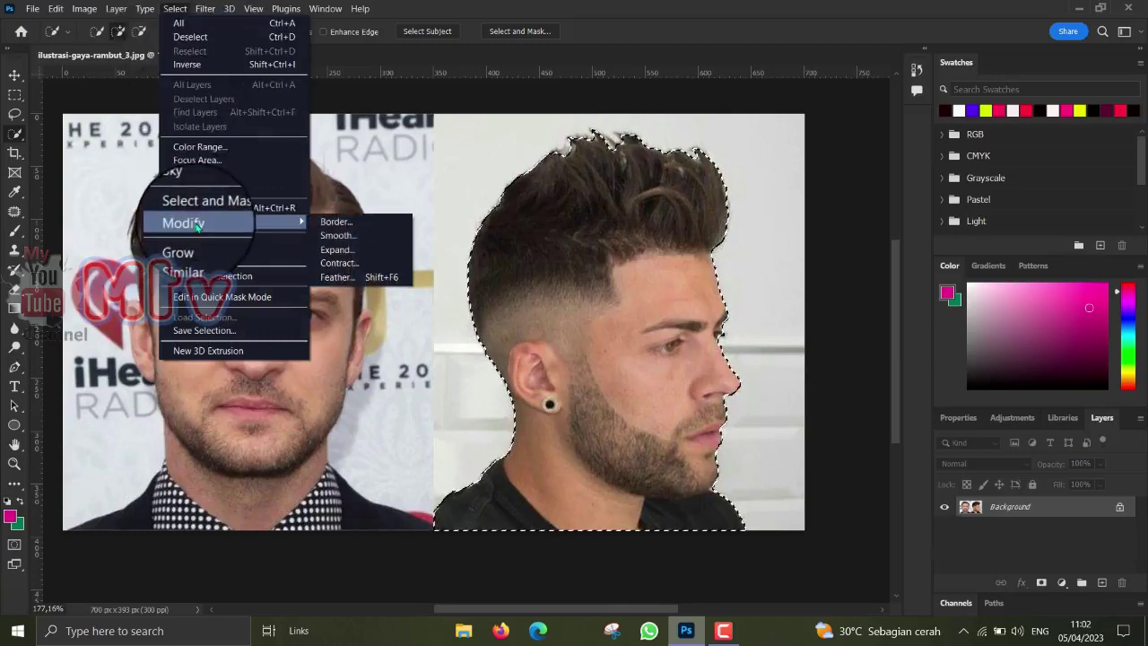
click(336, 235)
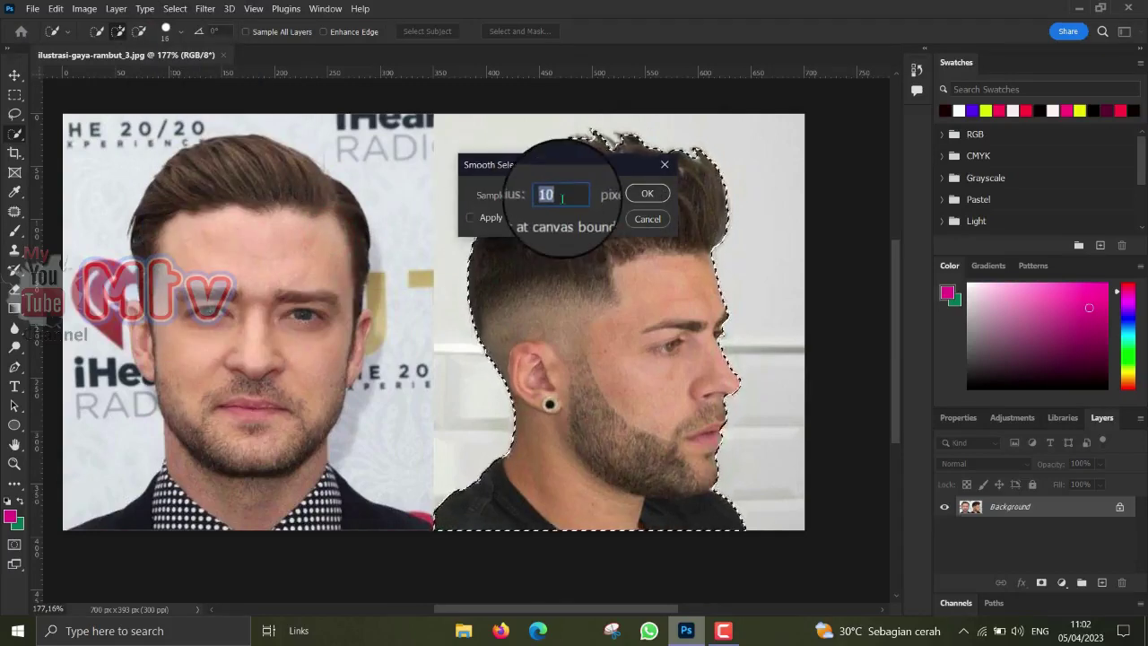
click(647, 193)
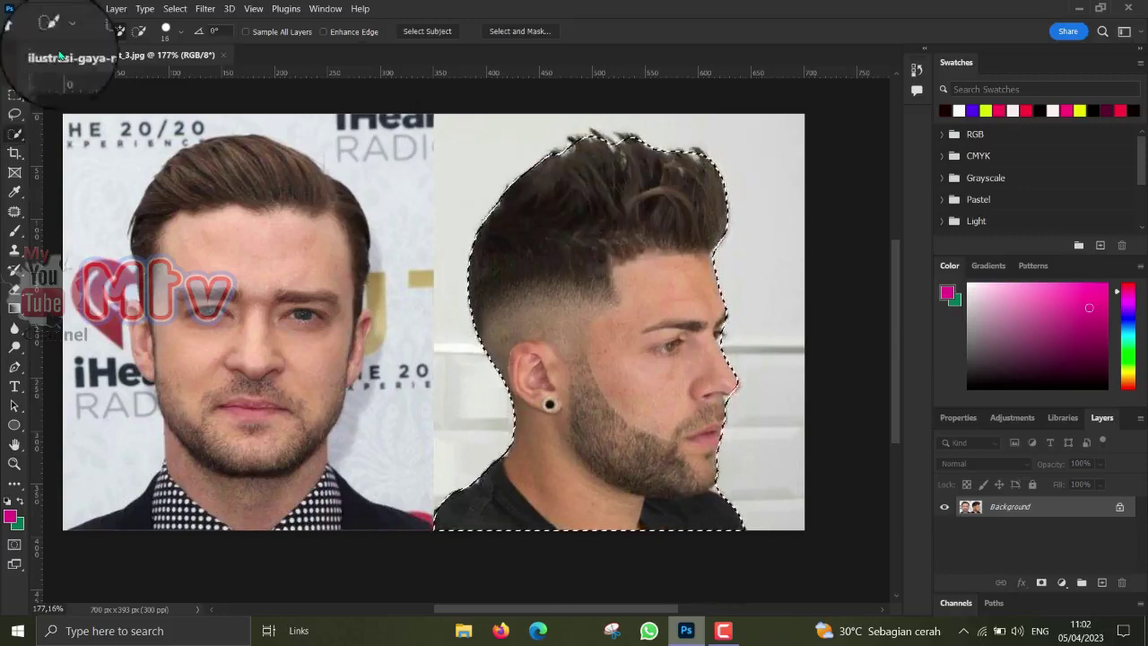
- Expand the selection outward by 15 pixels
click(173, 11)
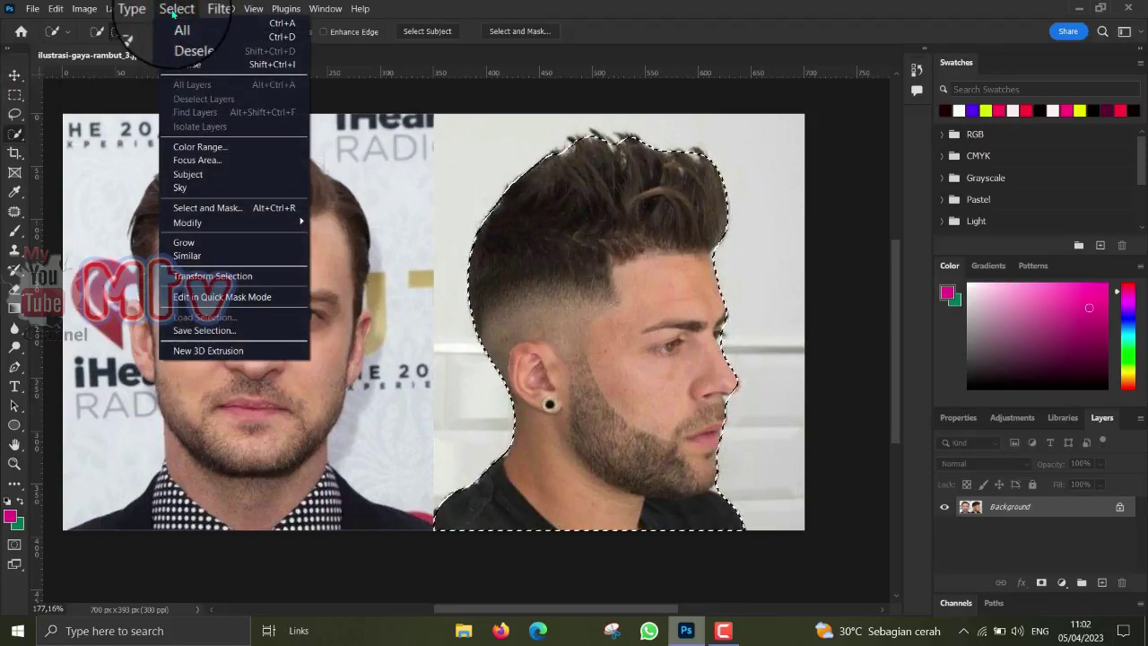
mouse_move(188, 222)
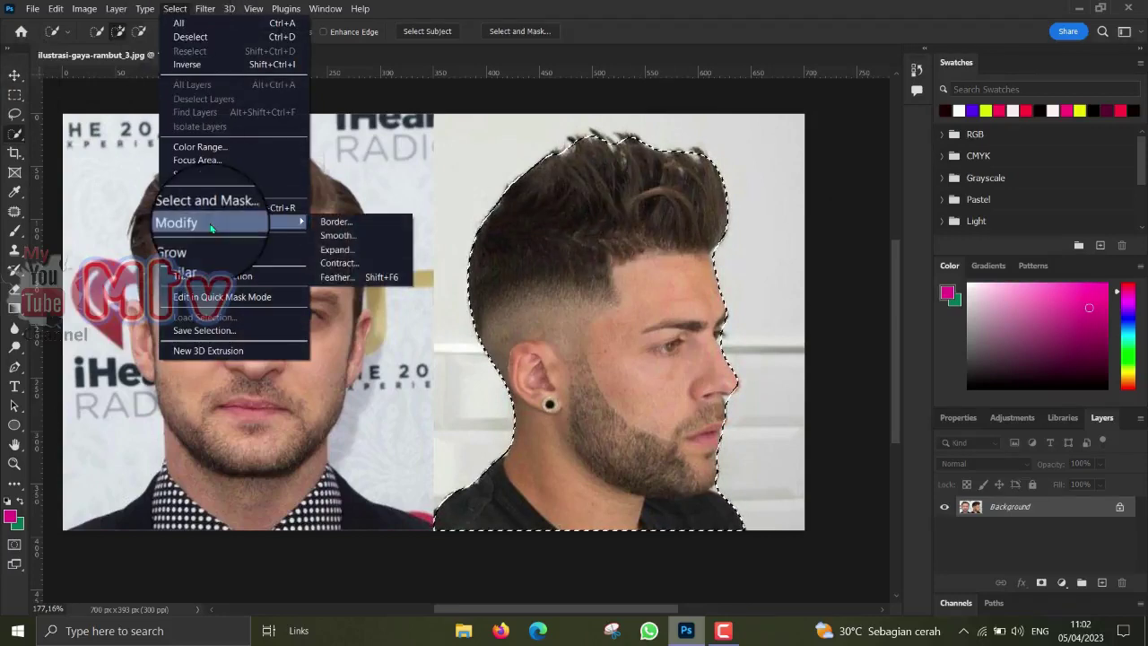
click(334, 252)
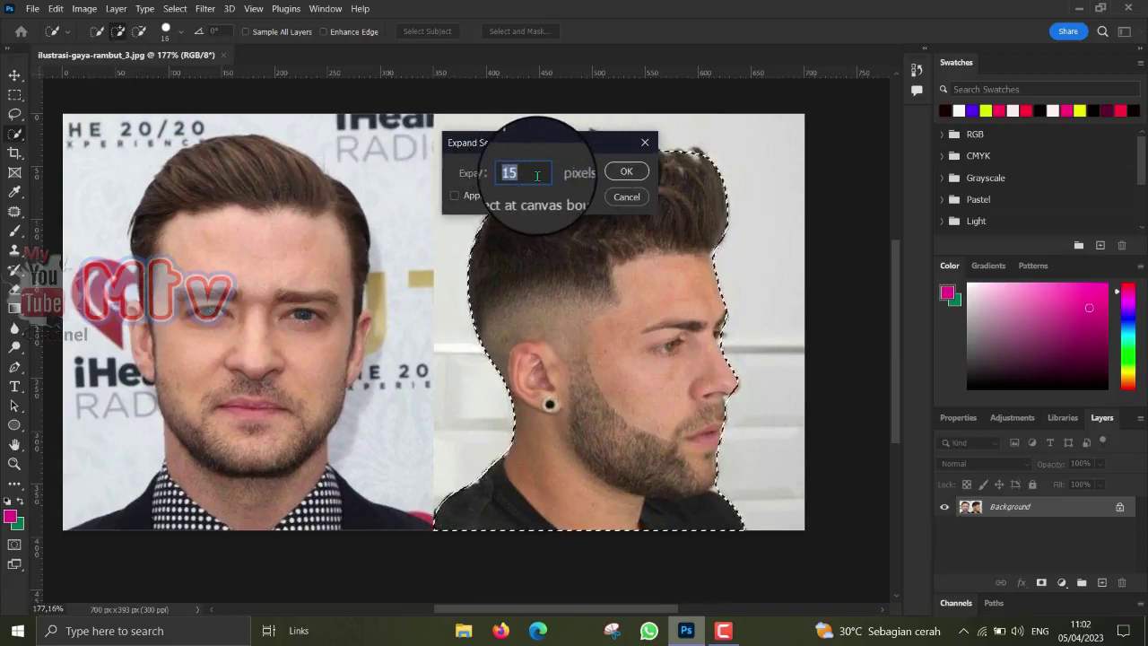
click(626, 173)
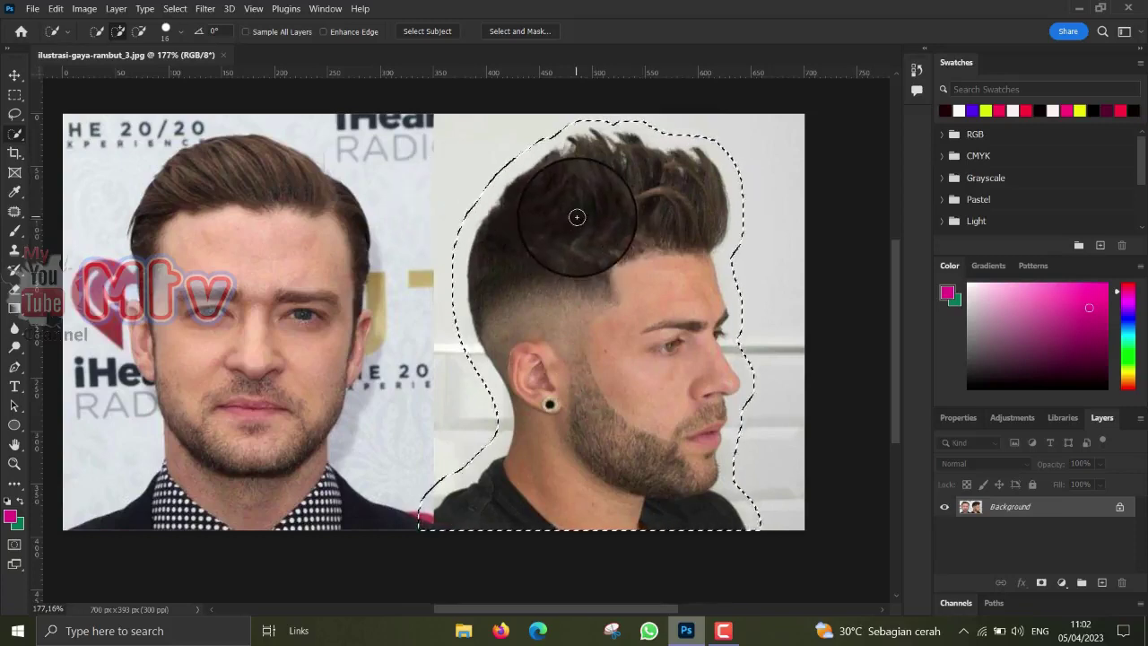
- Make a work path from the selection at tolerance 5.0
right_click(577, 223)
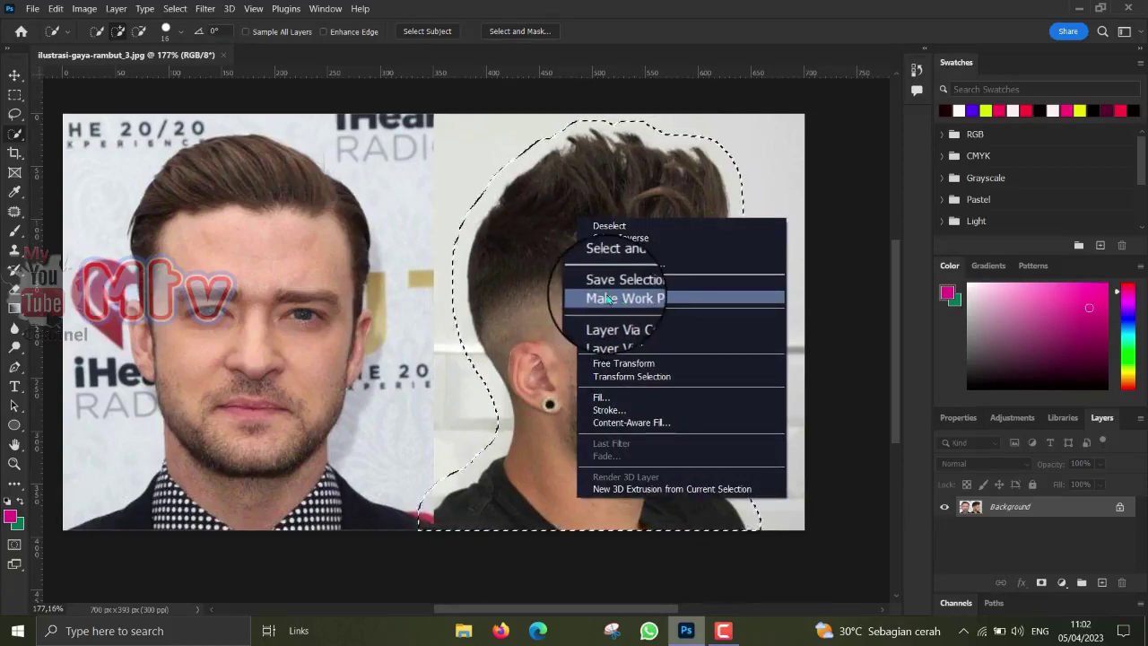
click(607, 298)
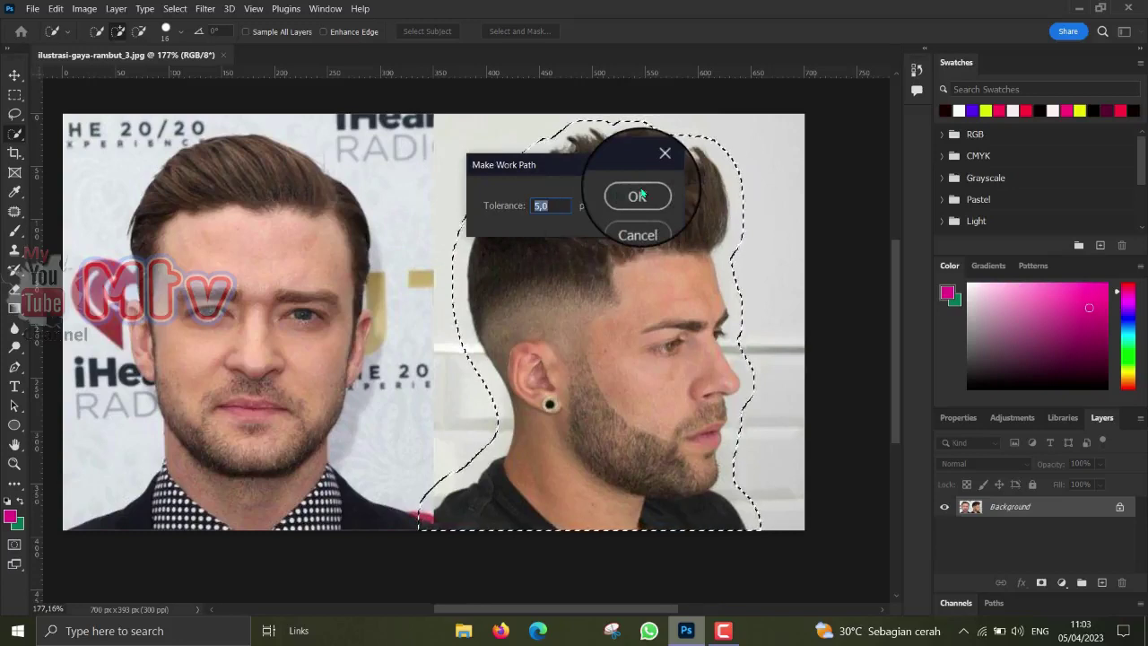
click(638, 195)
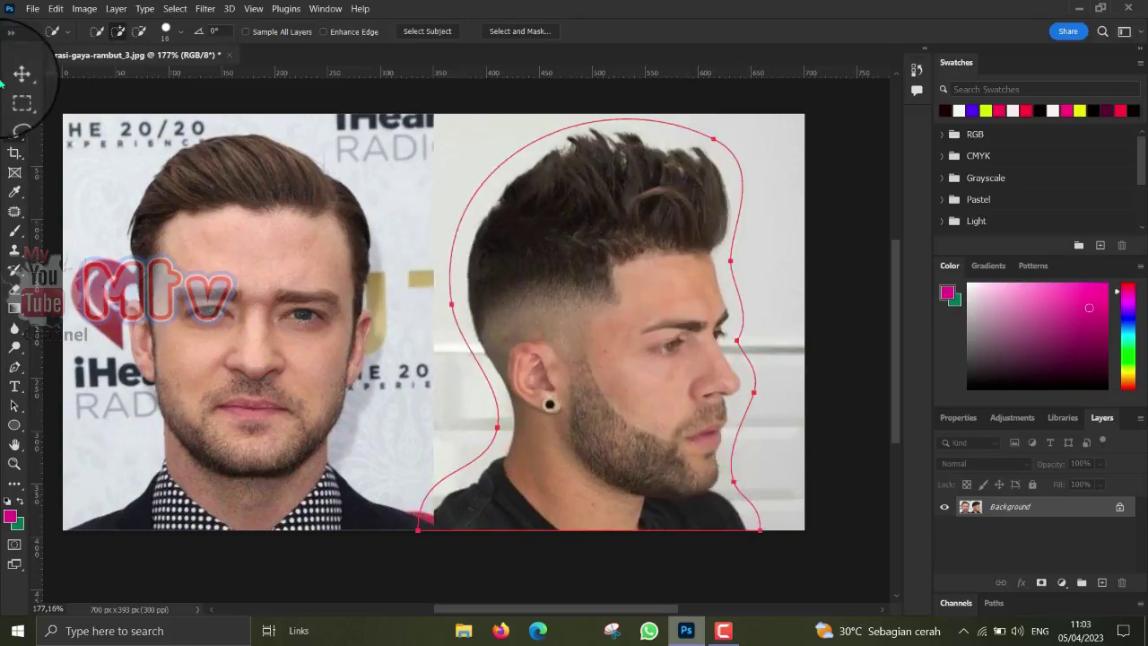
- Add a new Solid Color fill layer named Color Fill 1
click(117, 10)
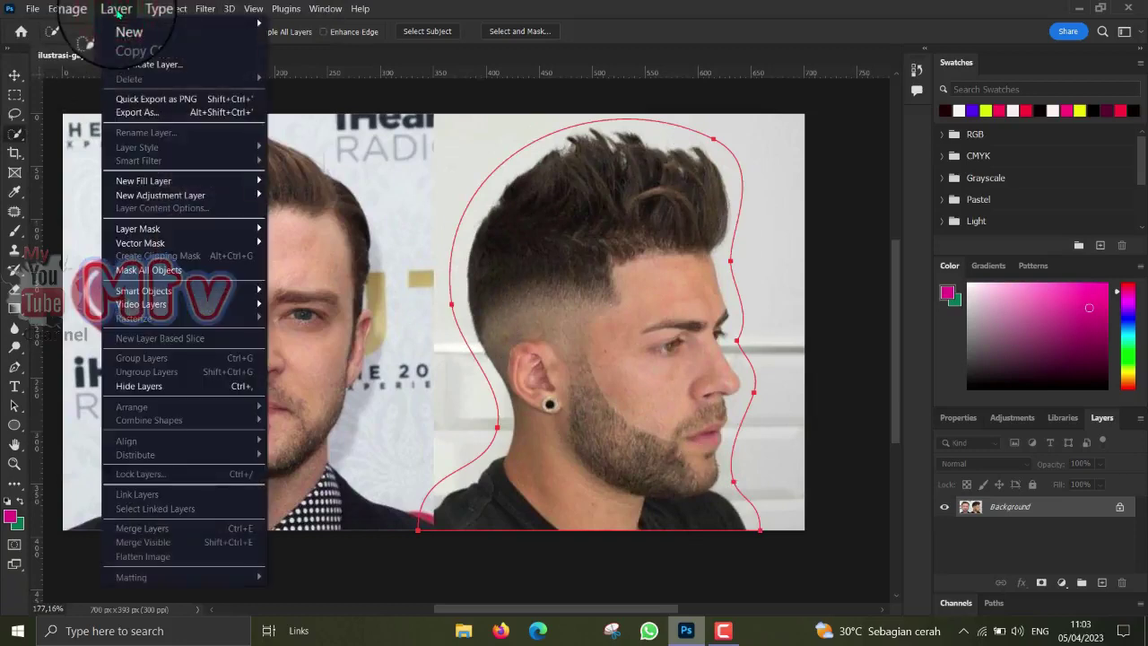
mouse_move(179, 181)
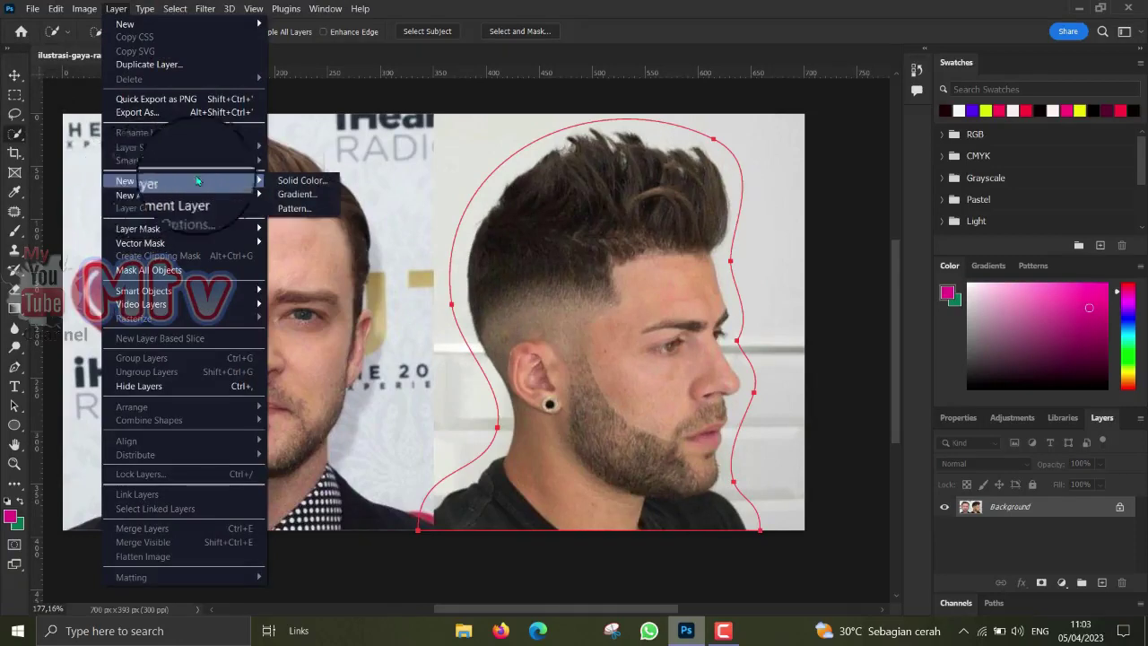
click(274, 182)
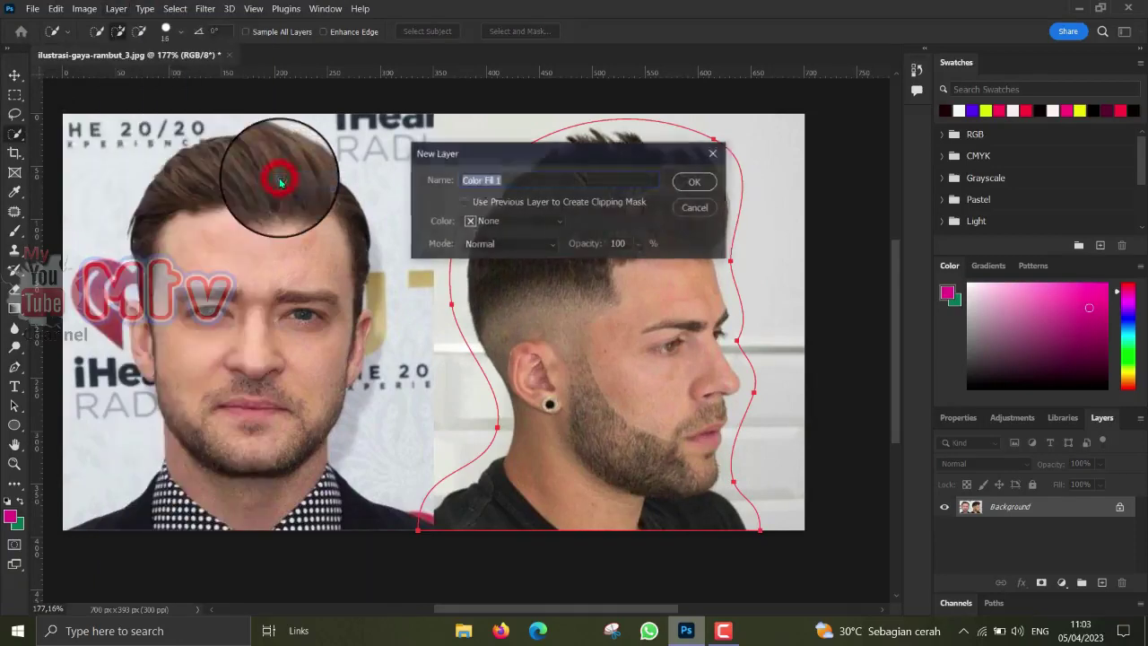
click(696, 183)
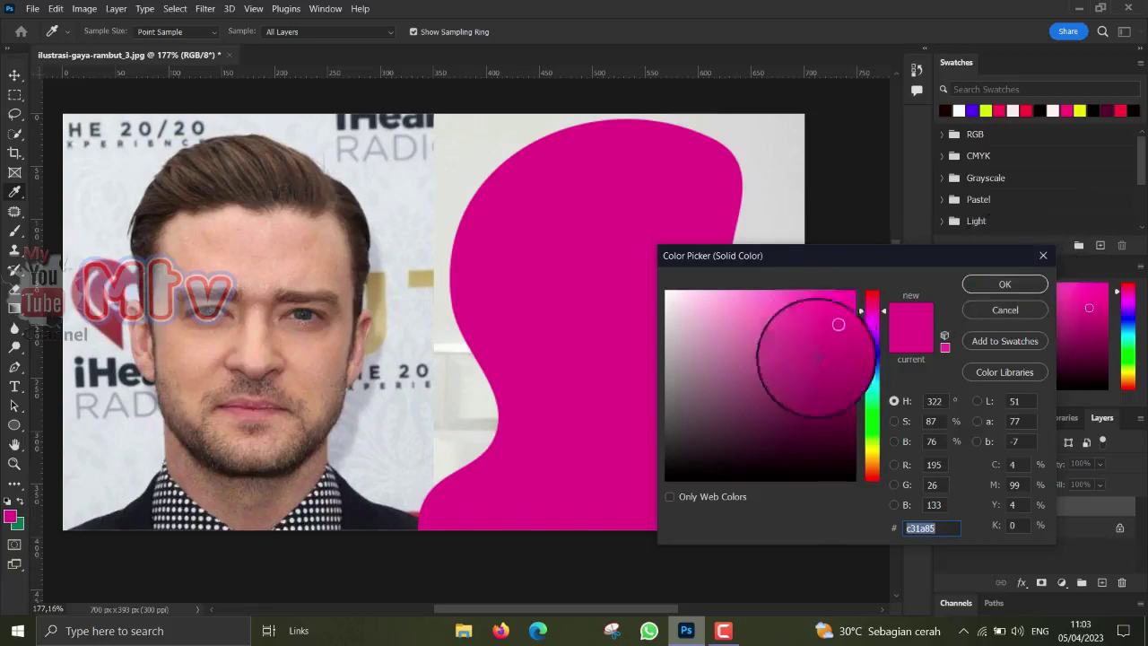
- Pick red e21641 in the Color Picker as the fill colour
click(873, 349)
click(837, 324)
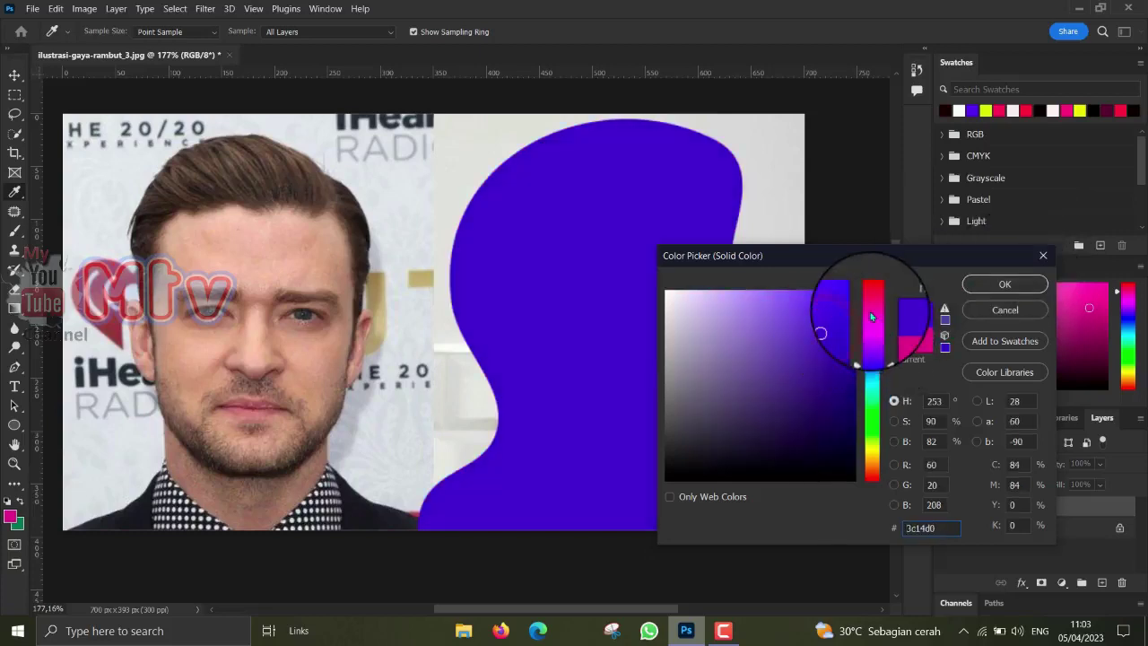
click(871, 317)
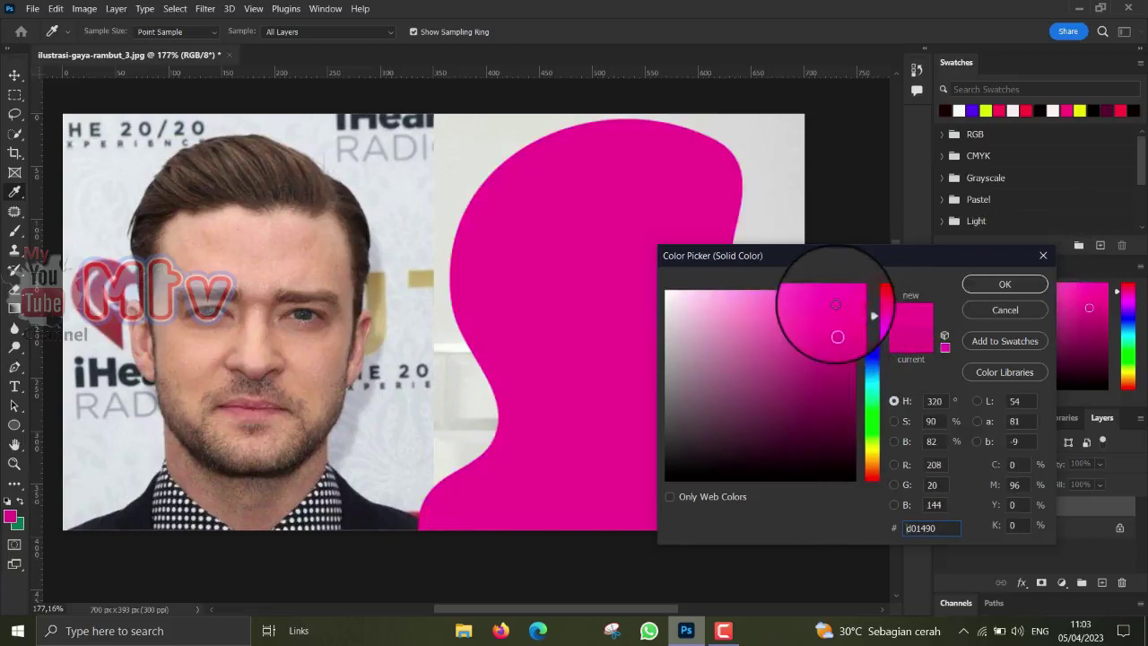
click(804, 380)
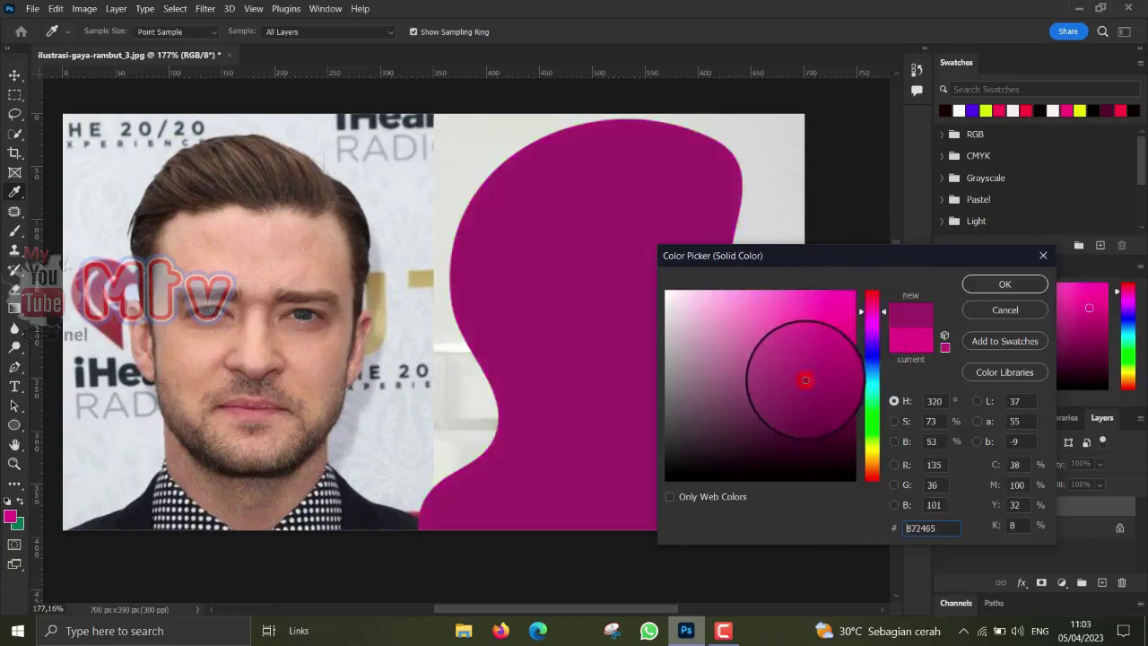
click(873, 296)
click(842, 310)
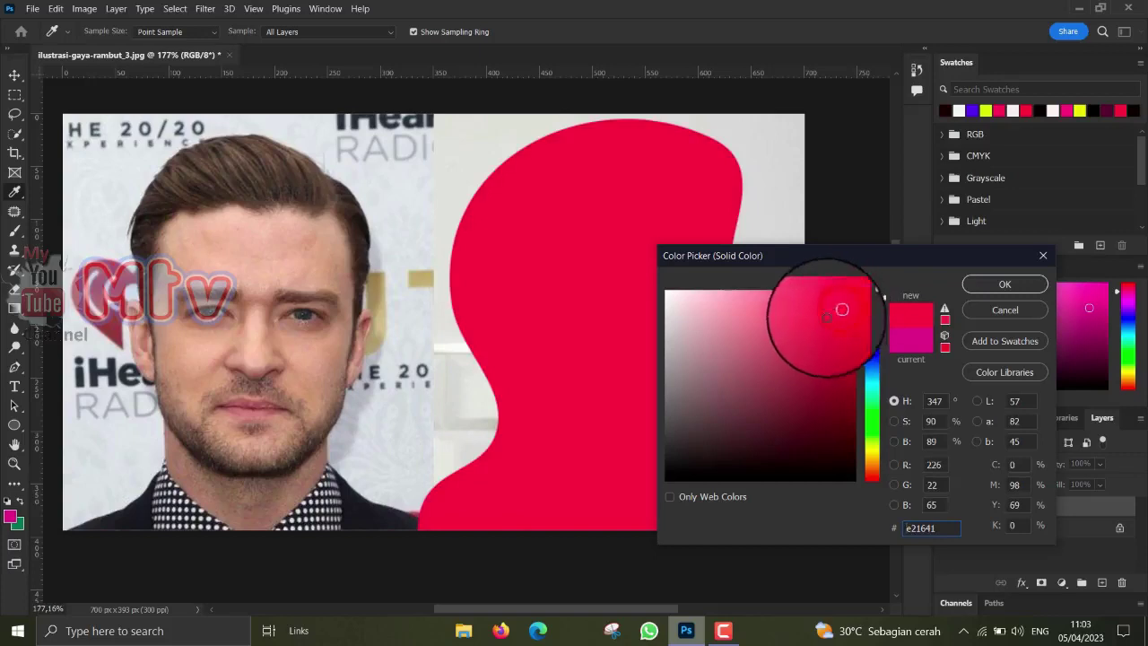
click(1002, 285)
key(w)
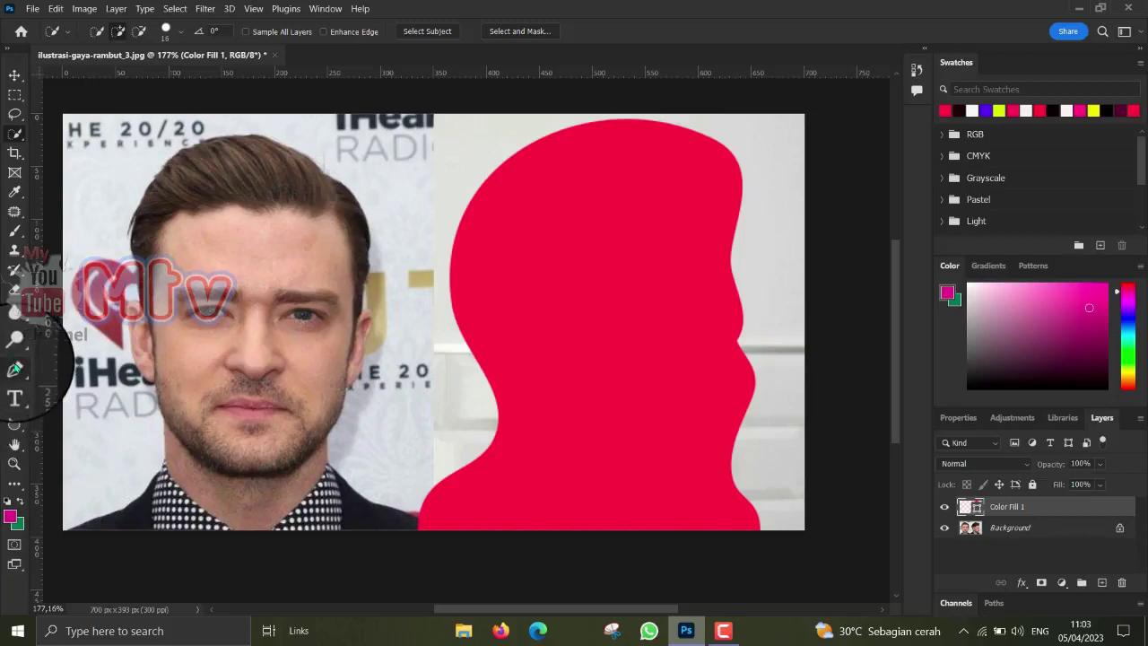
- With the Pen Tool in Shape mode, set the Color Fill 1 shape's fill to No Color
right_click(15, 369)
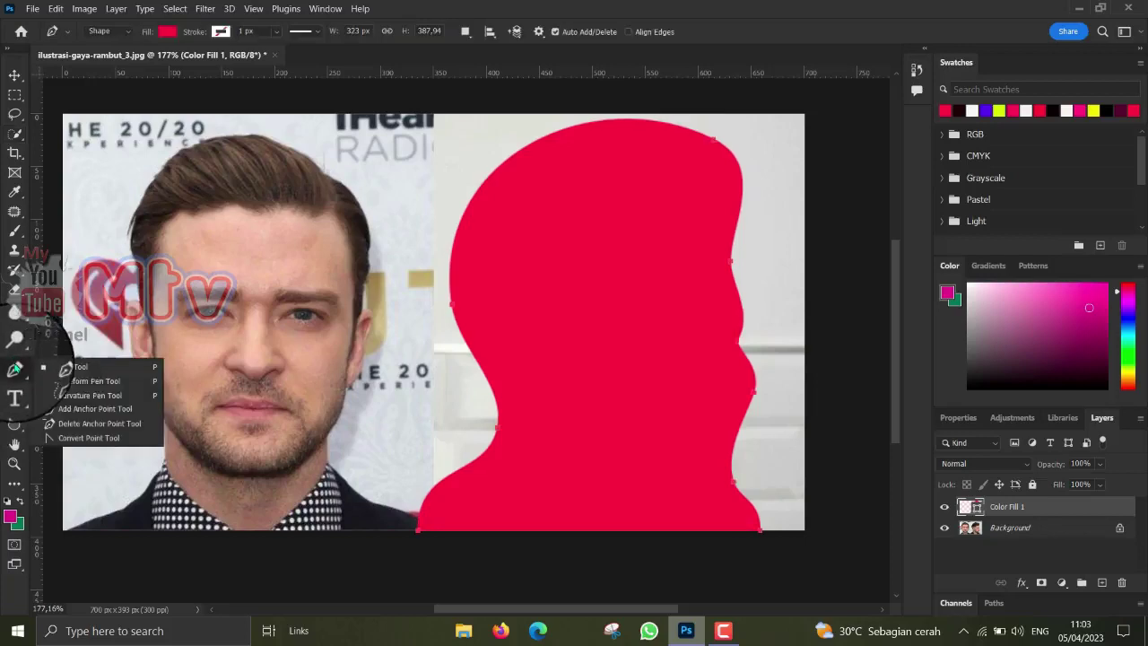
click(123, 368)
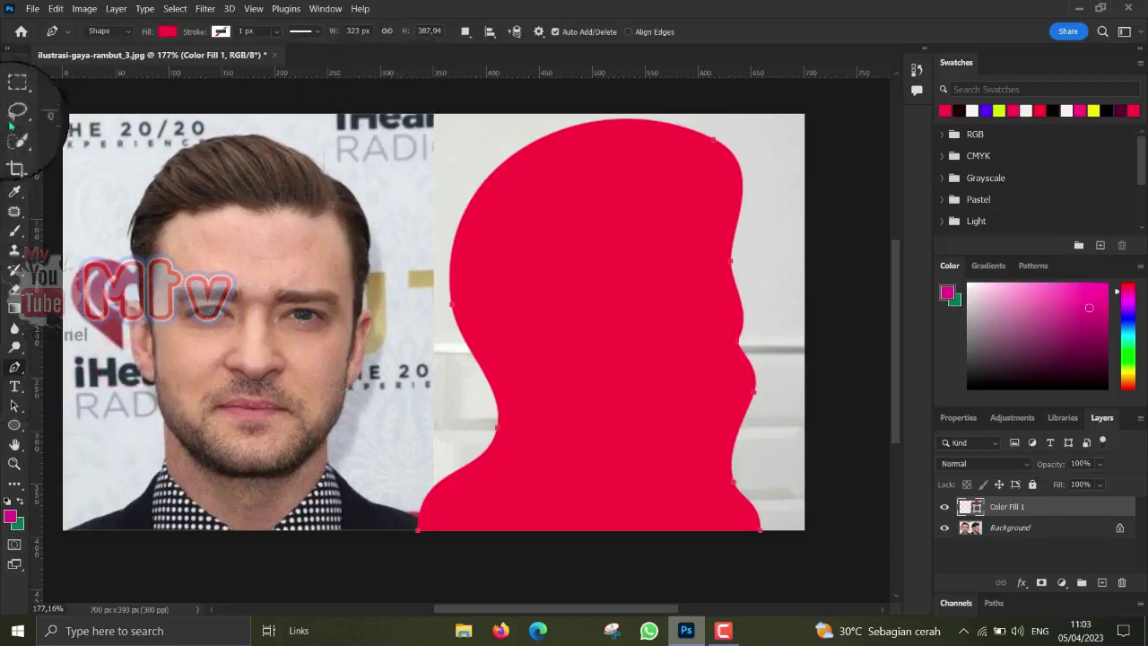
click(126, 33)
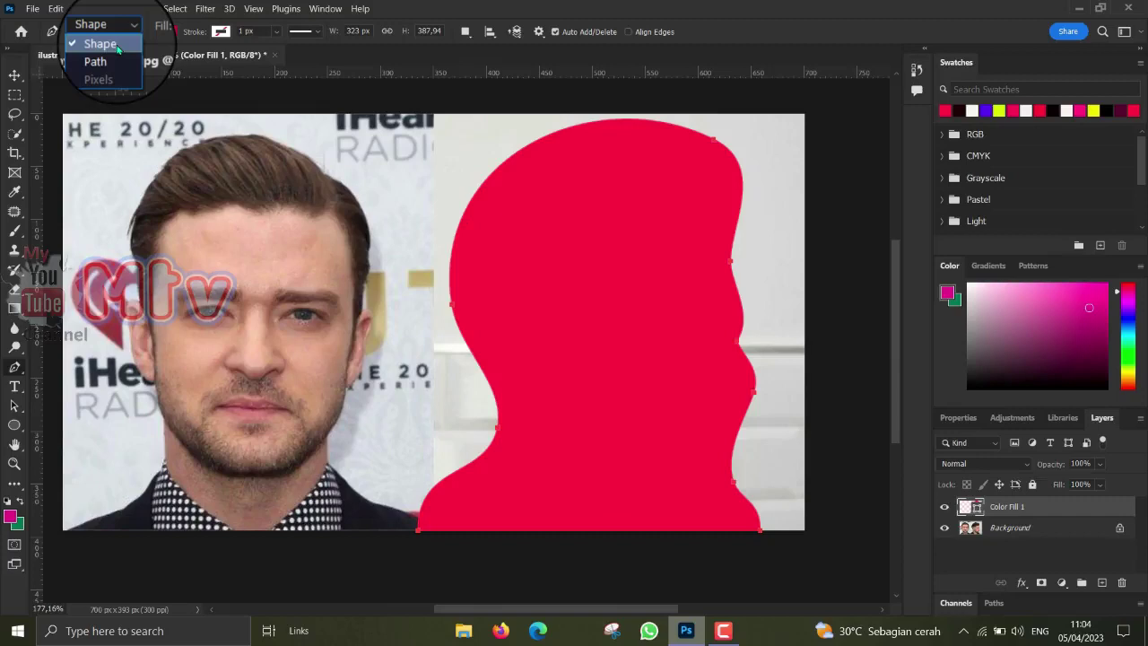
click(118, 46)
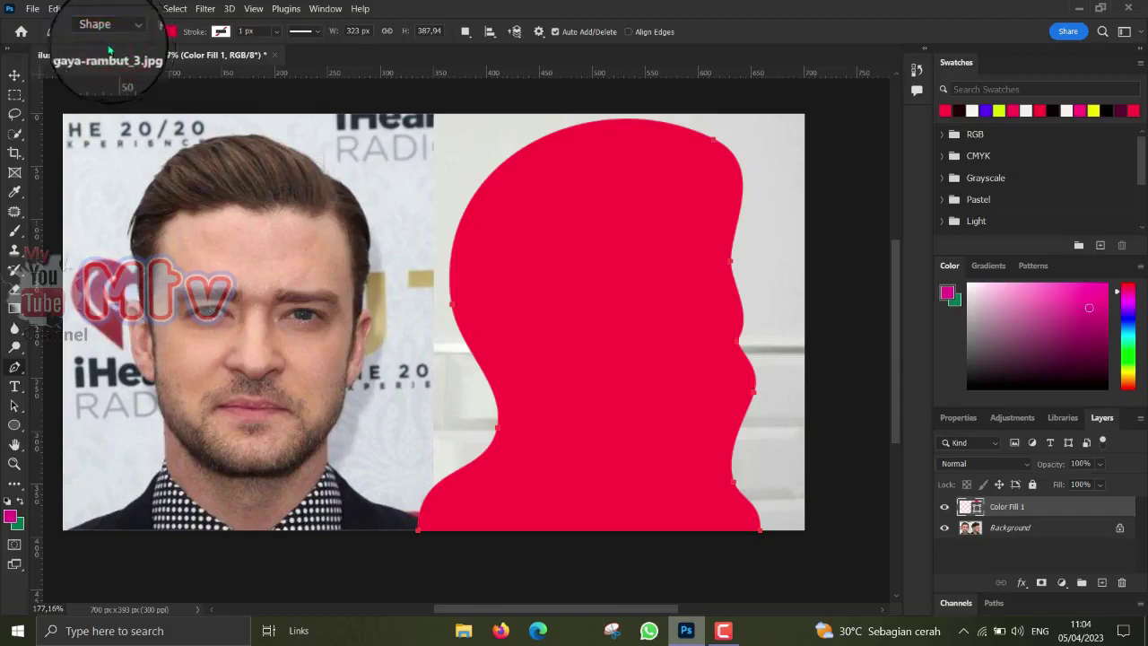
click(168, 33)
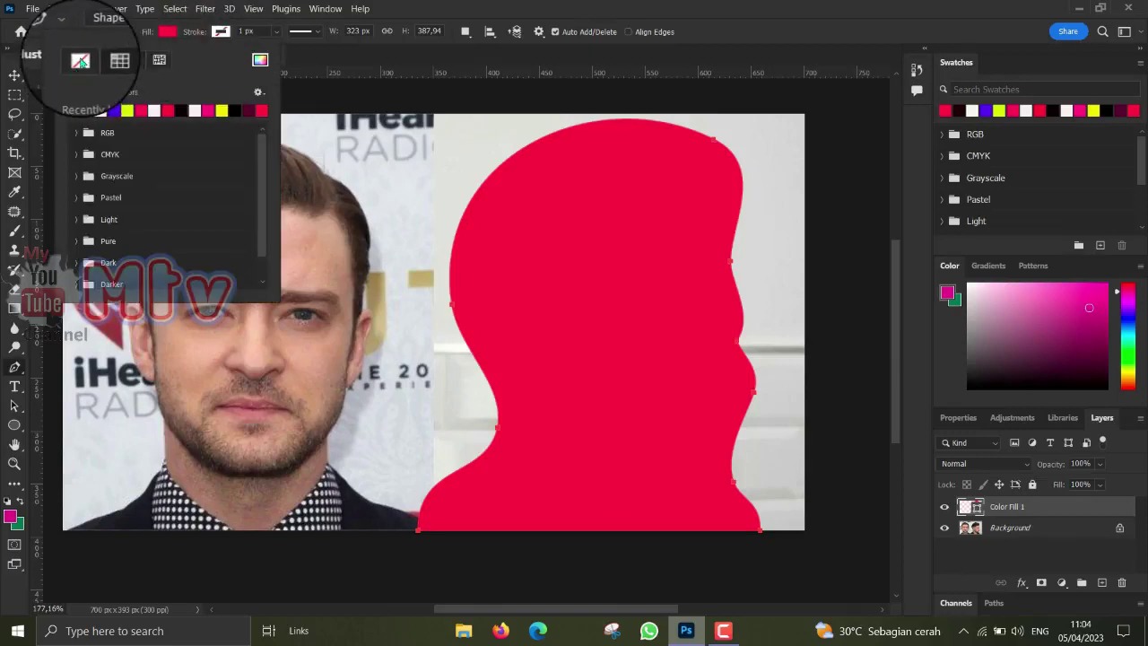
click(80, 62)
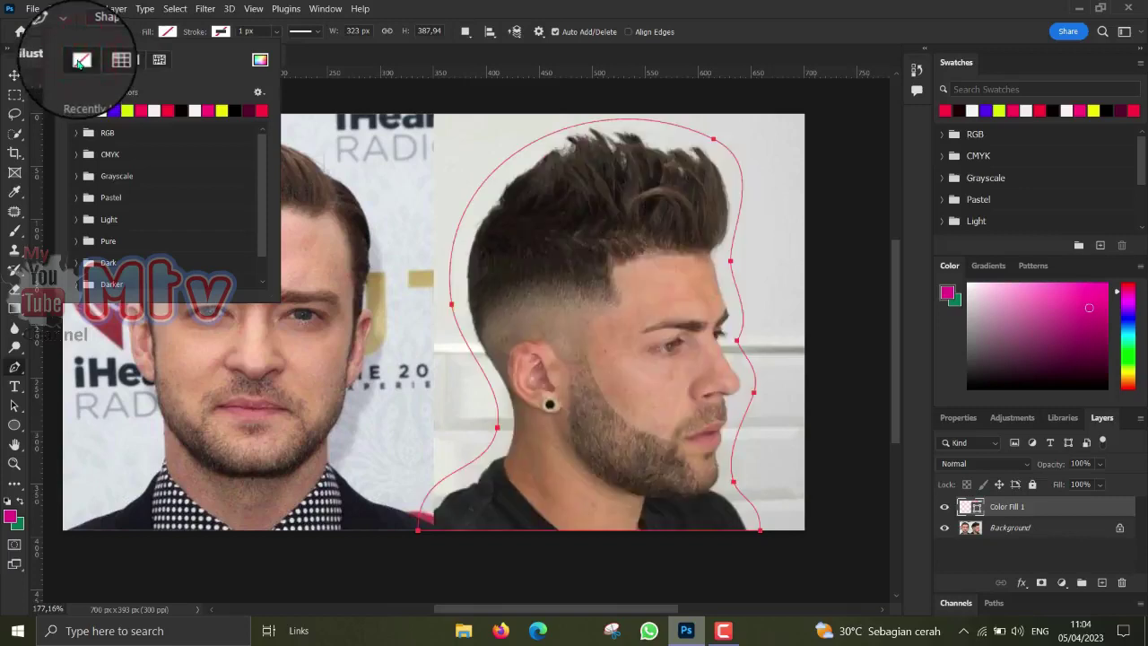
click(168, 31)
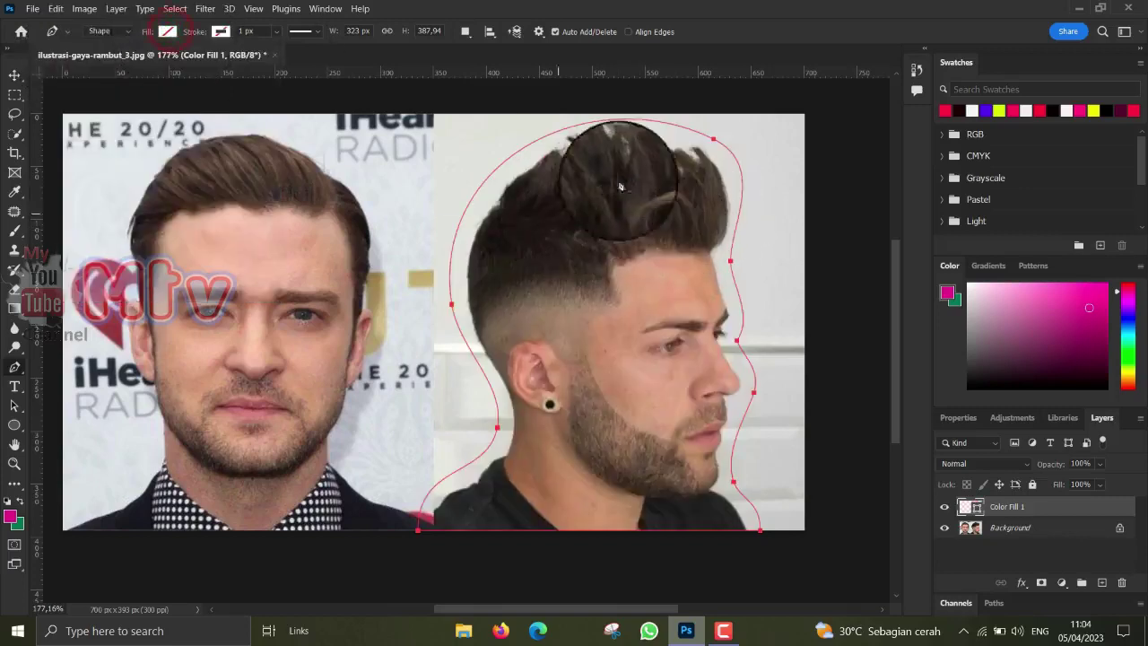